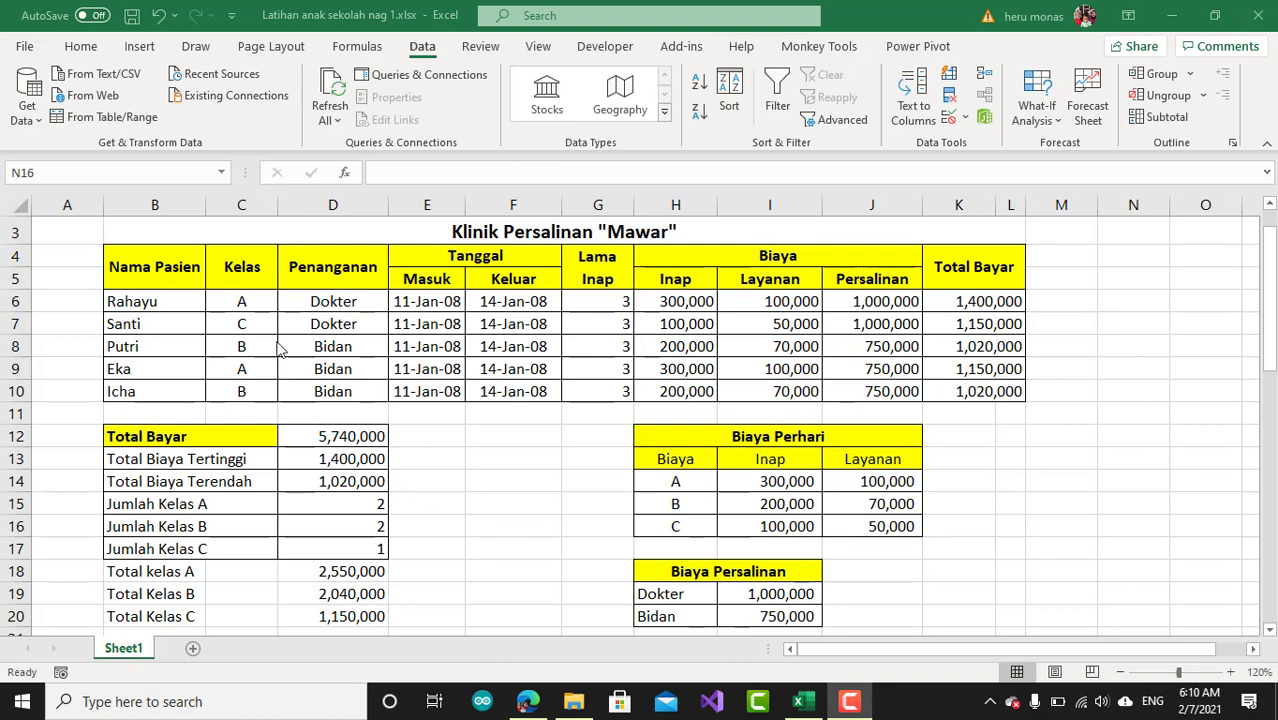
Use C6's Kelas dropdown to change the class from A to B, then to C.
click(241, 302)
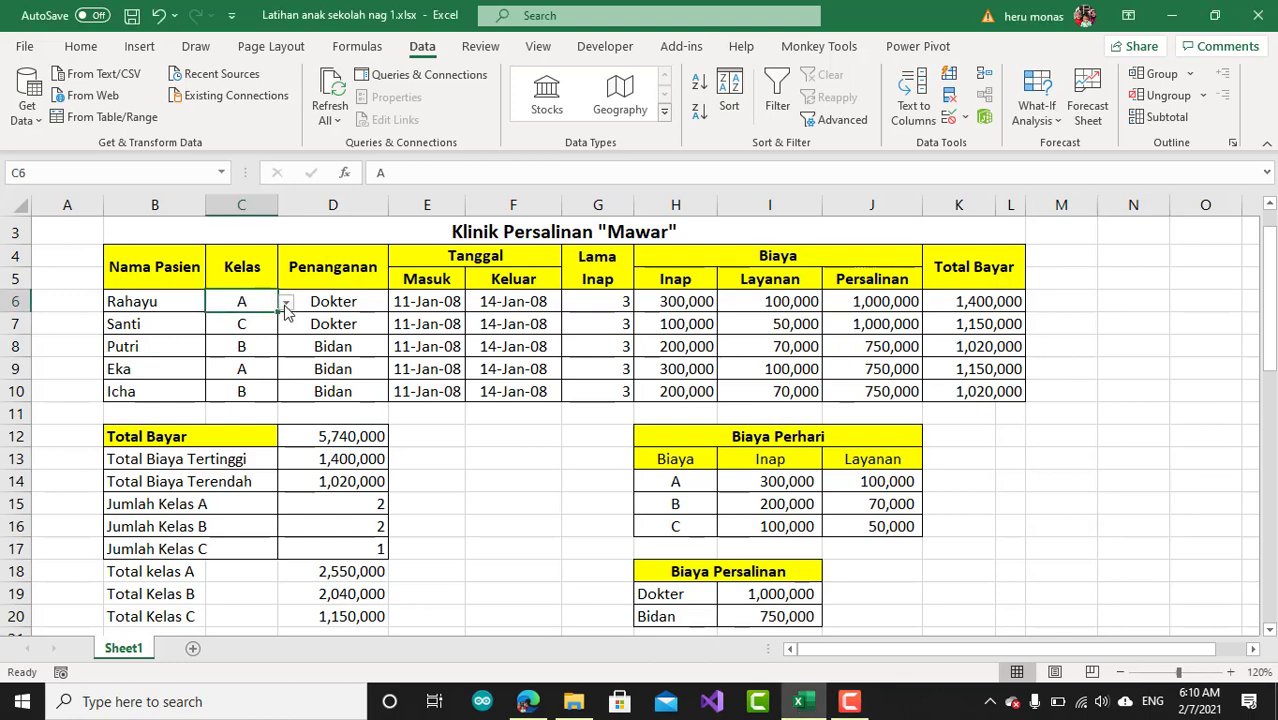
click(286, 303)
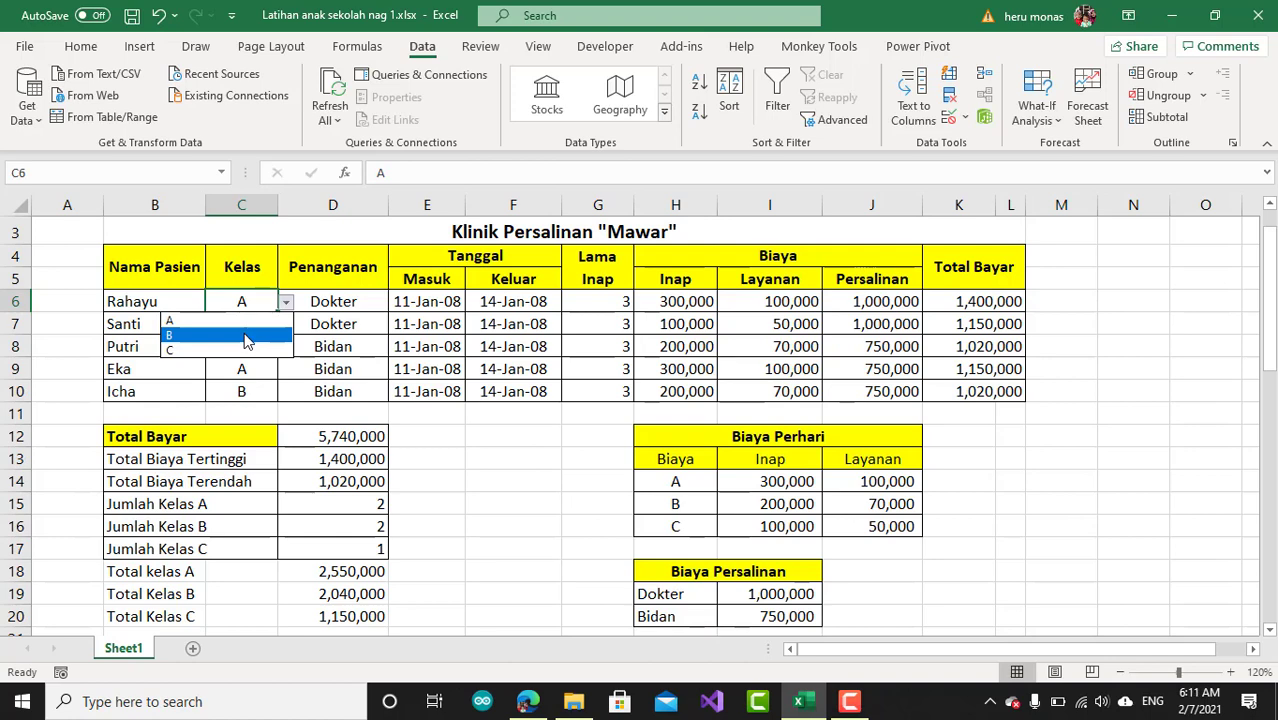
click(246, 338)
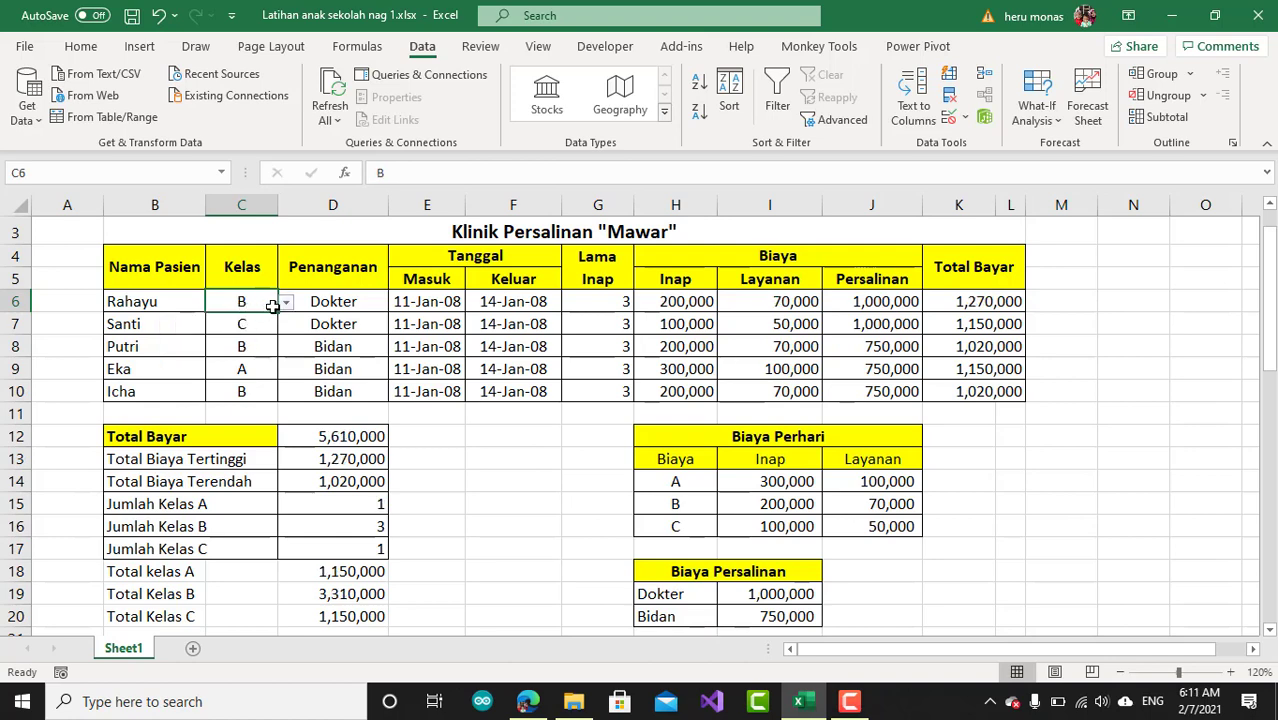
click(285, 302)
click(266, 350)
click(285, 303)
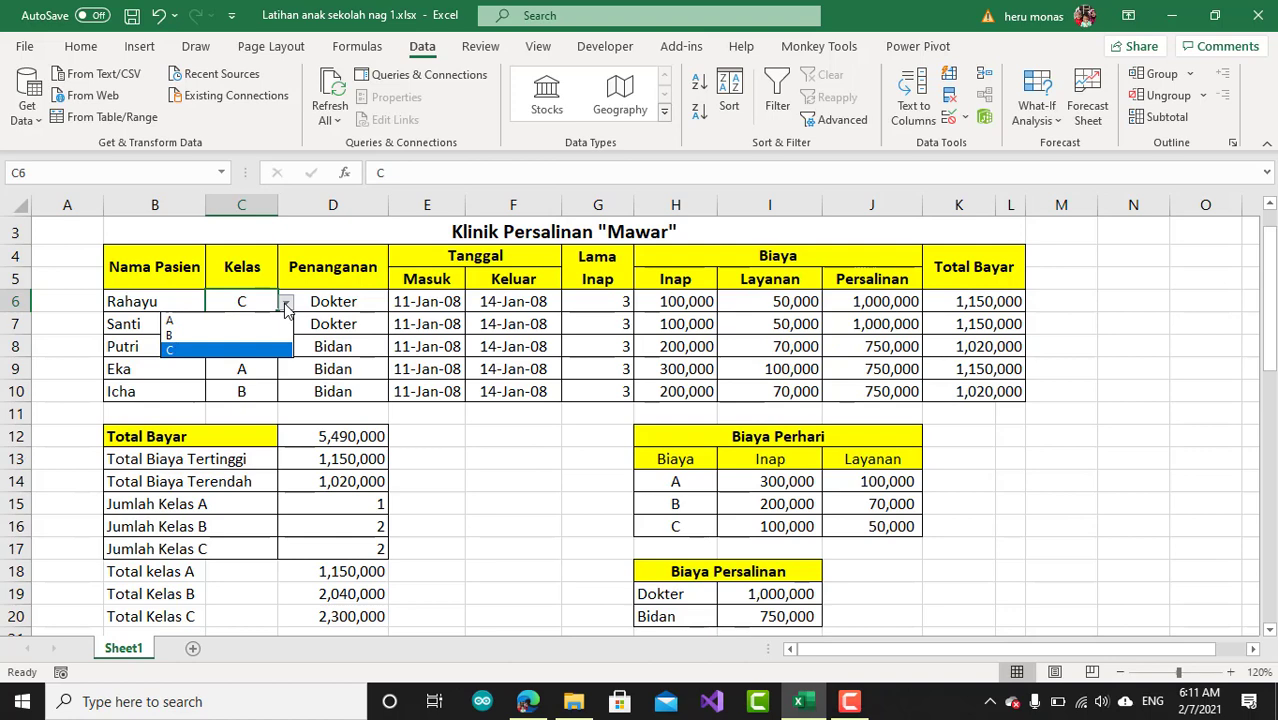
key(Escape)
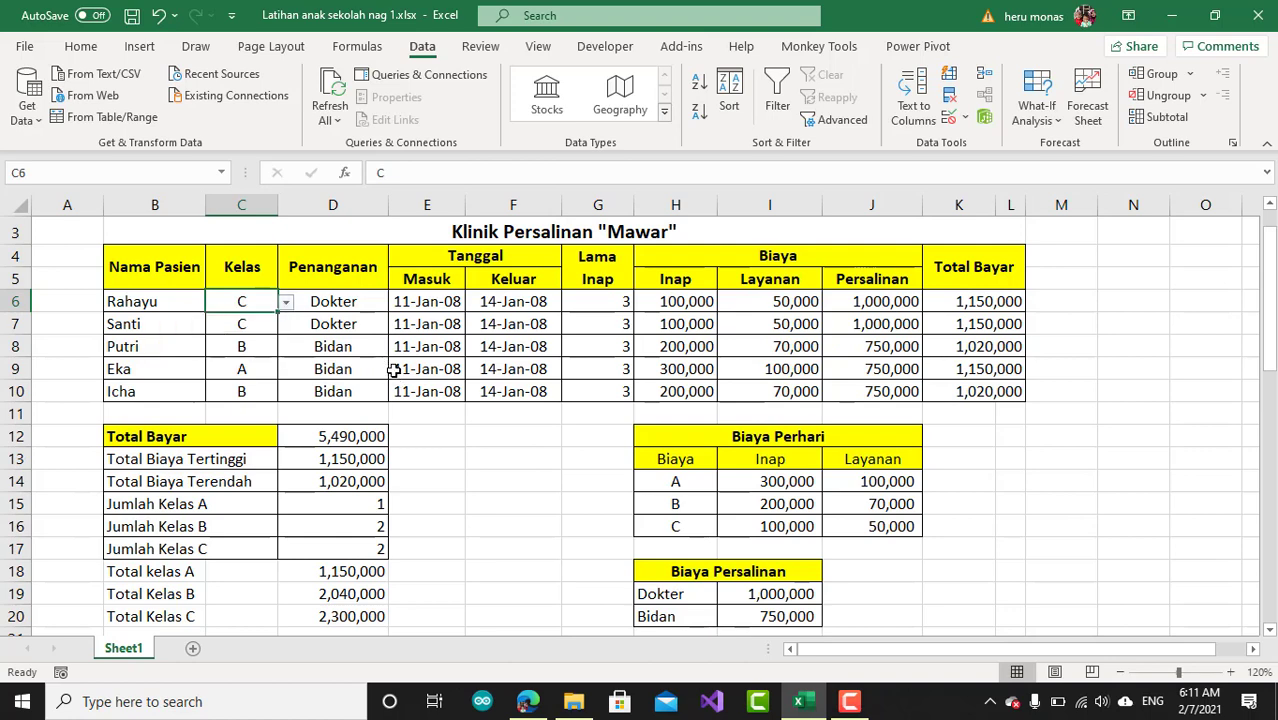
Check the Kelas cells C9, C8 and C7, then return to C6.
click(246, 369)
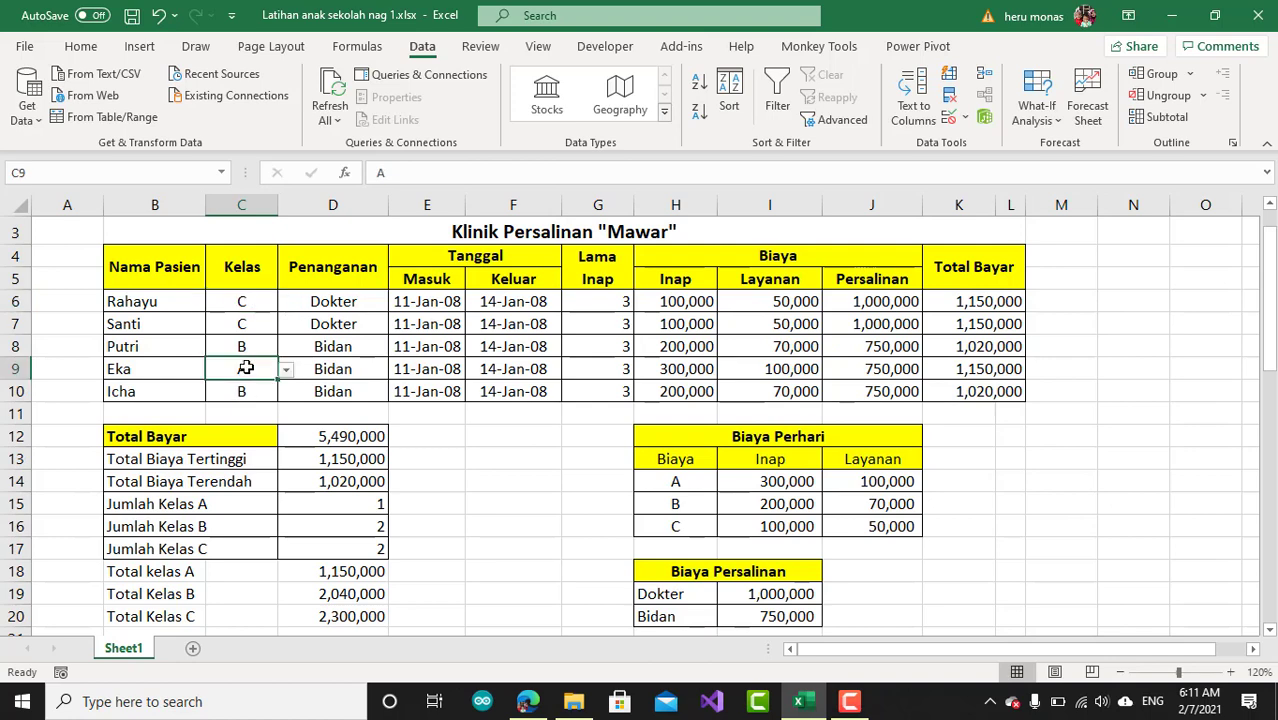
click(249, 344)
click(250, 323)
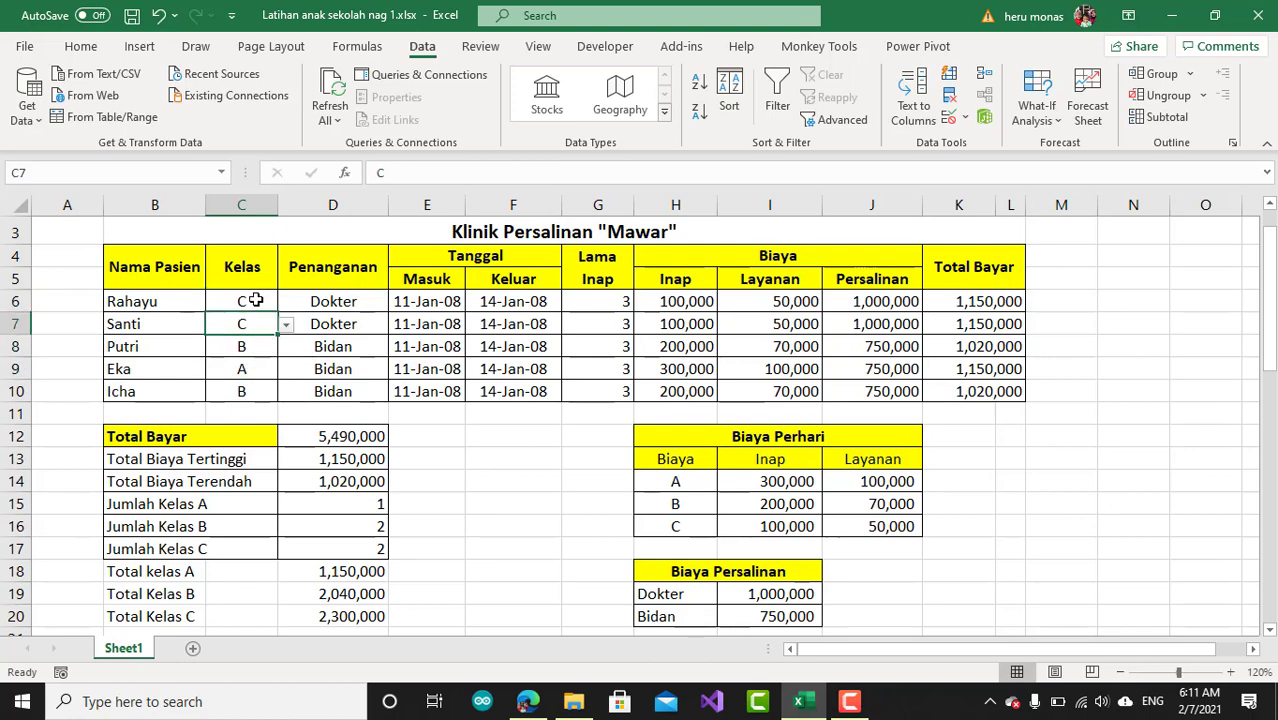
click(256, 300)
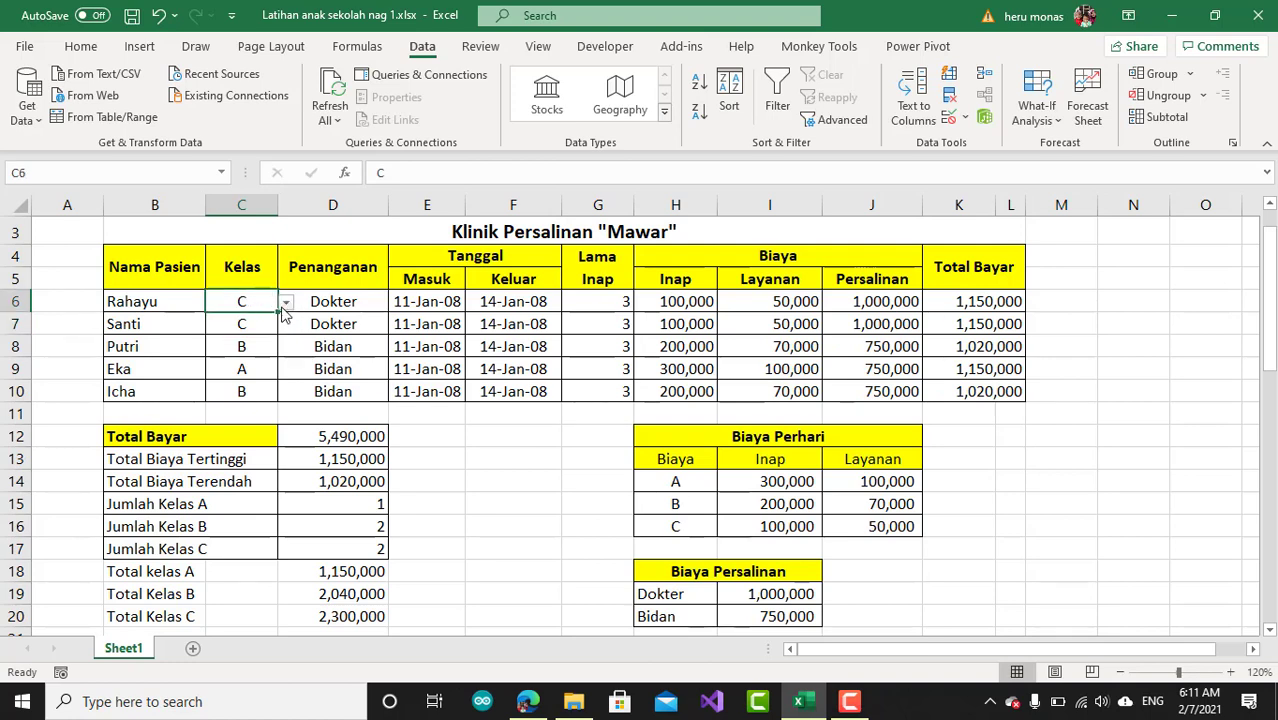
Confirm C6 still reads C and open its Data Validation settings (List rule A,B,C).
click(287, 303)
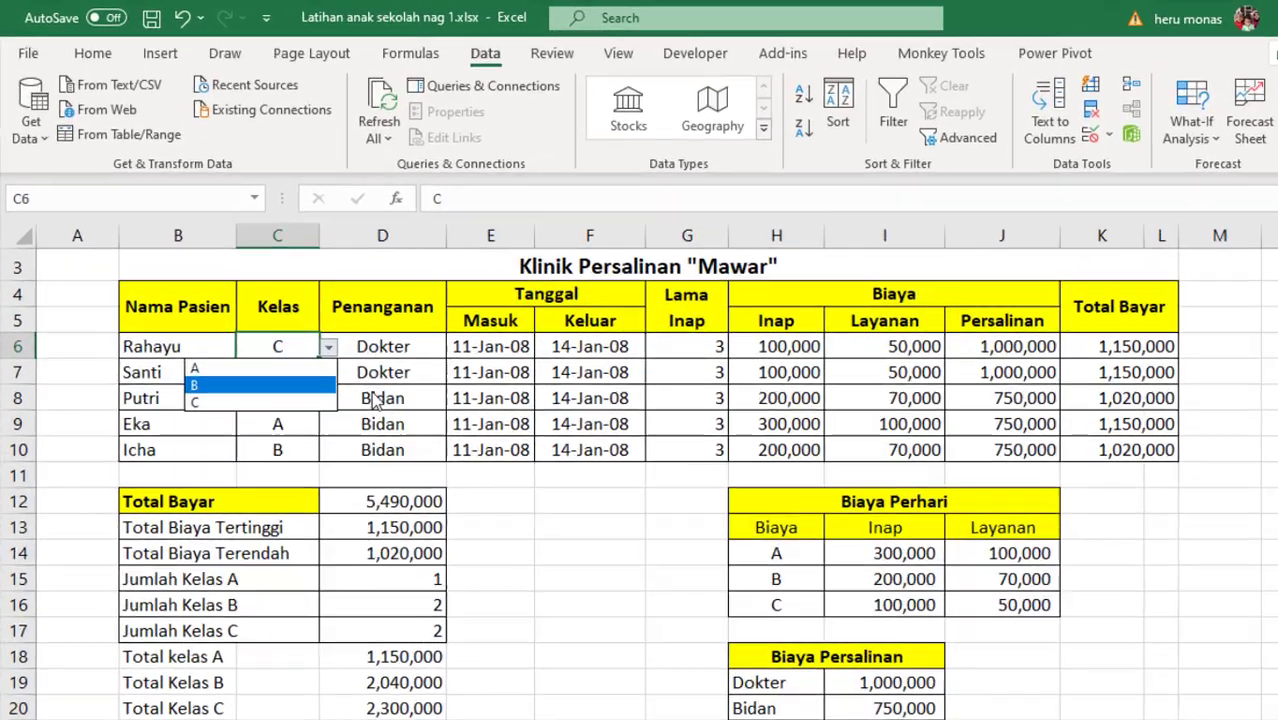
click(286, 346)
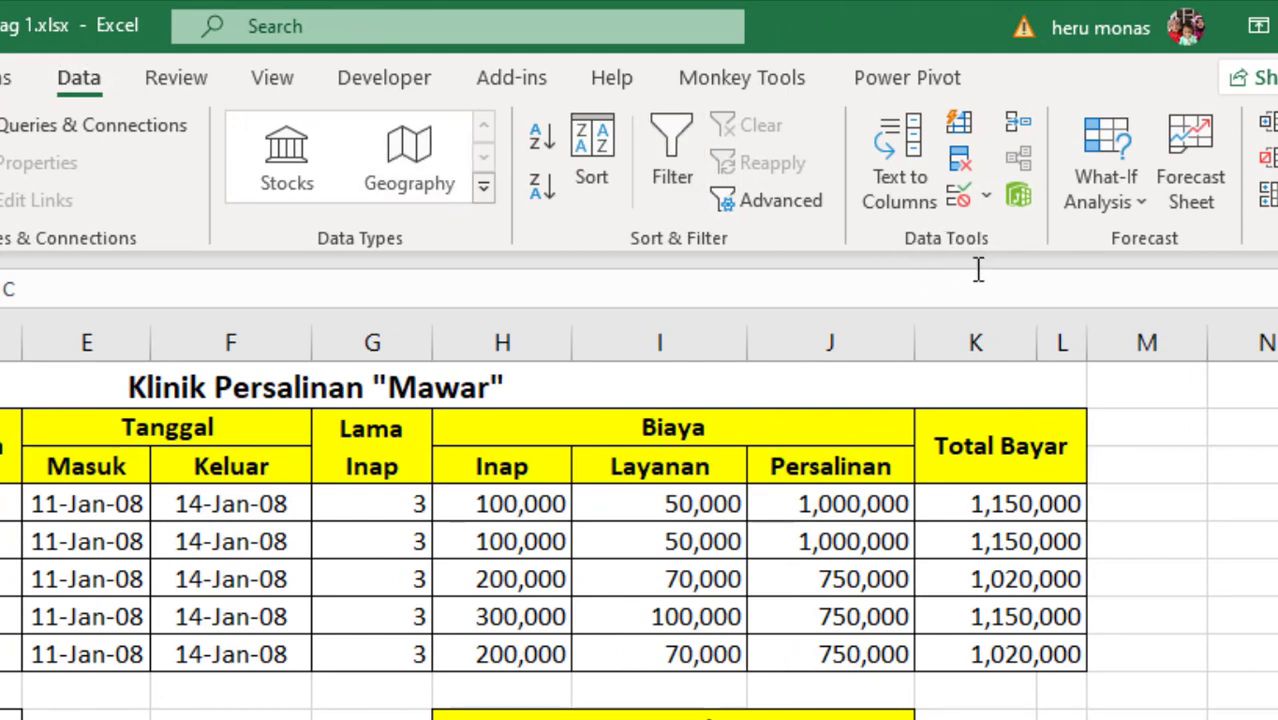
click(987, 199)
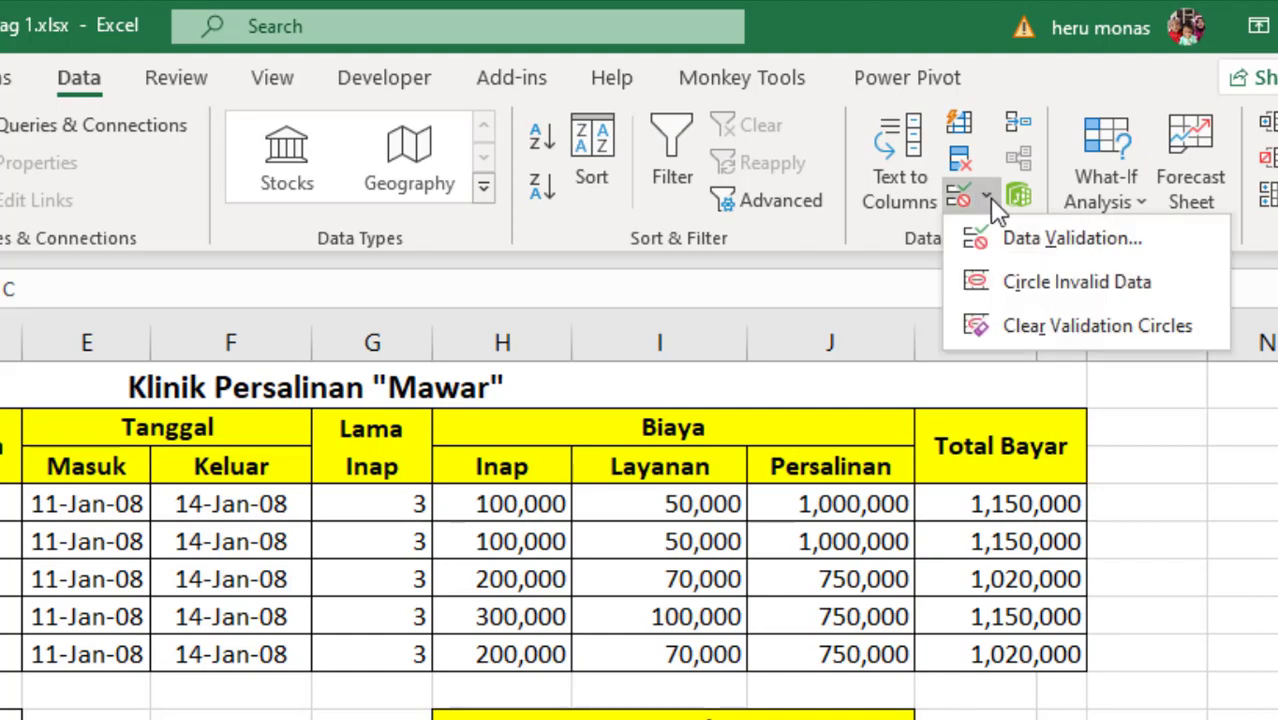
click(995, 242)
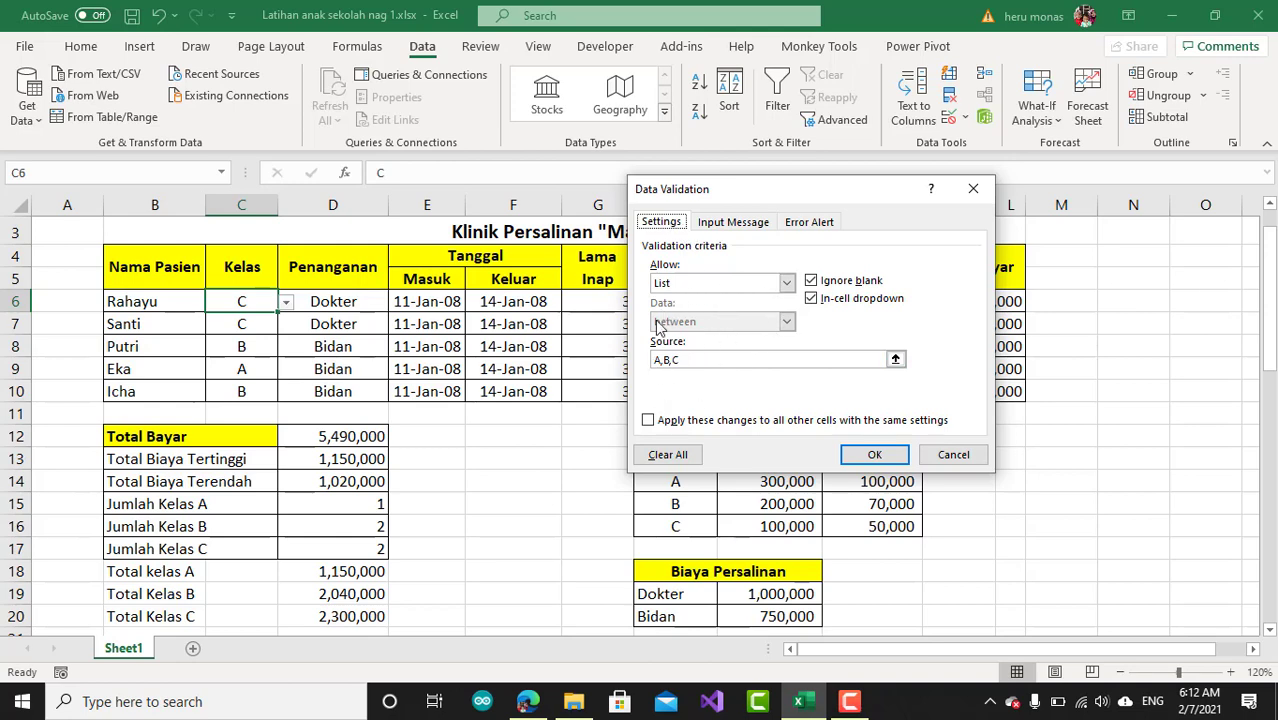
Clear all validation from C6 and confirm with OK.
click(682, 459)
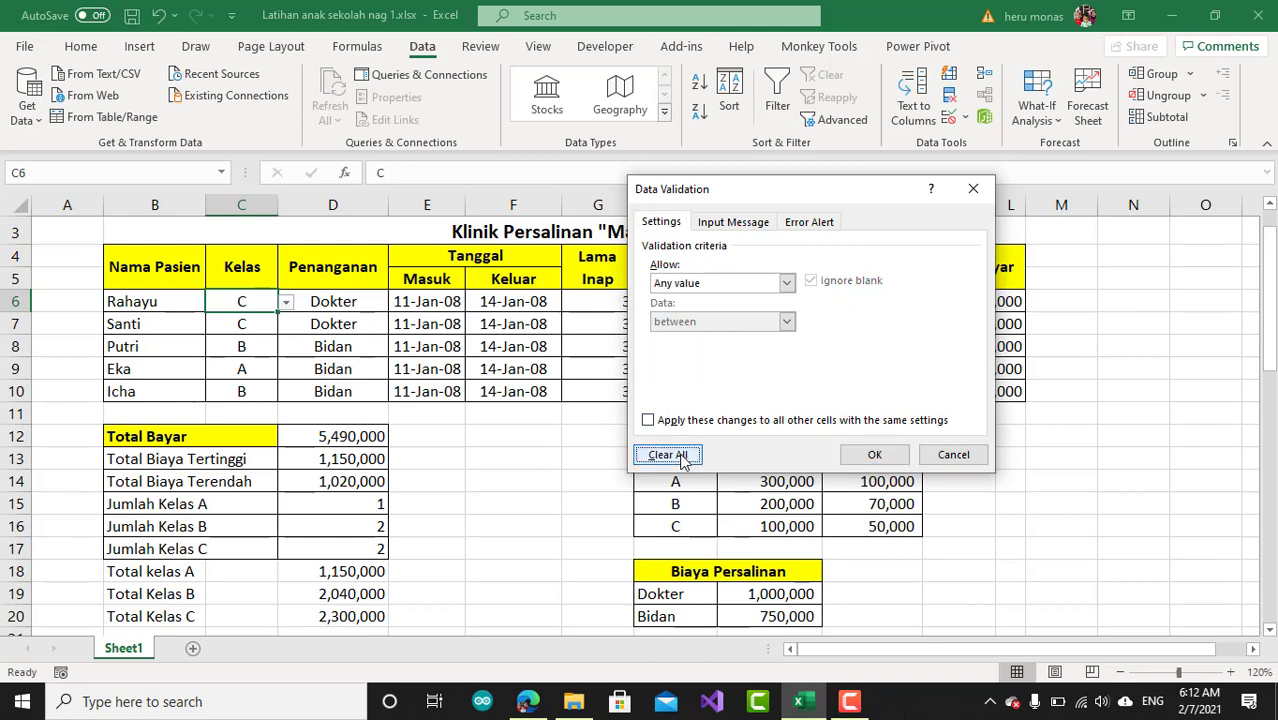
click(866, 456)
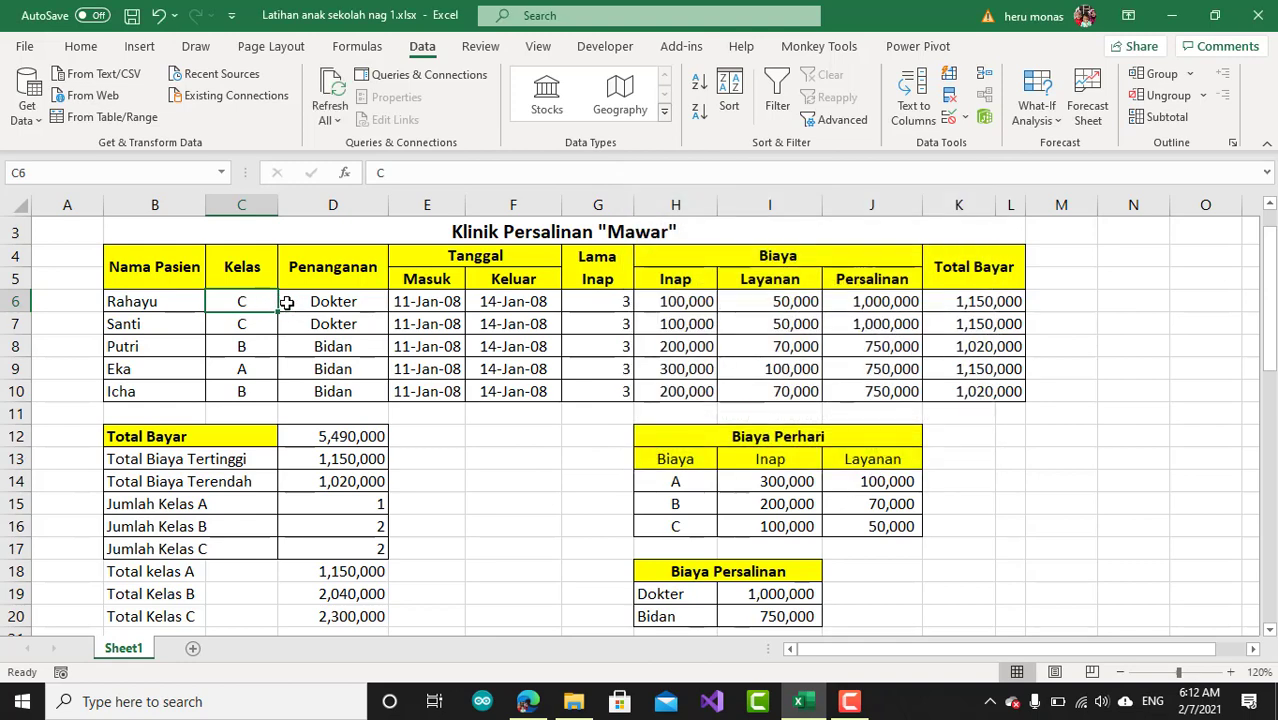
Check the dropdowns in C7 through C10, then select the range C7:C10.
click(286, 304)
click(258, 320)
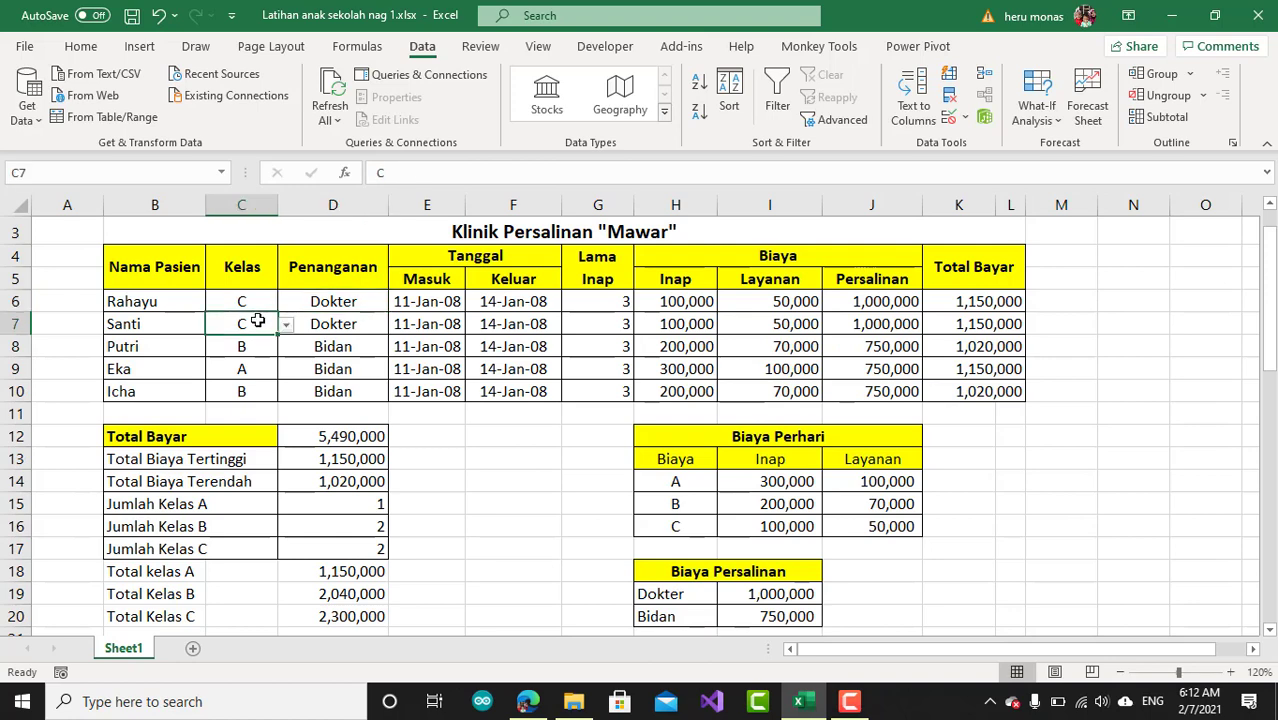
click(257, 346)
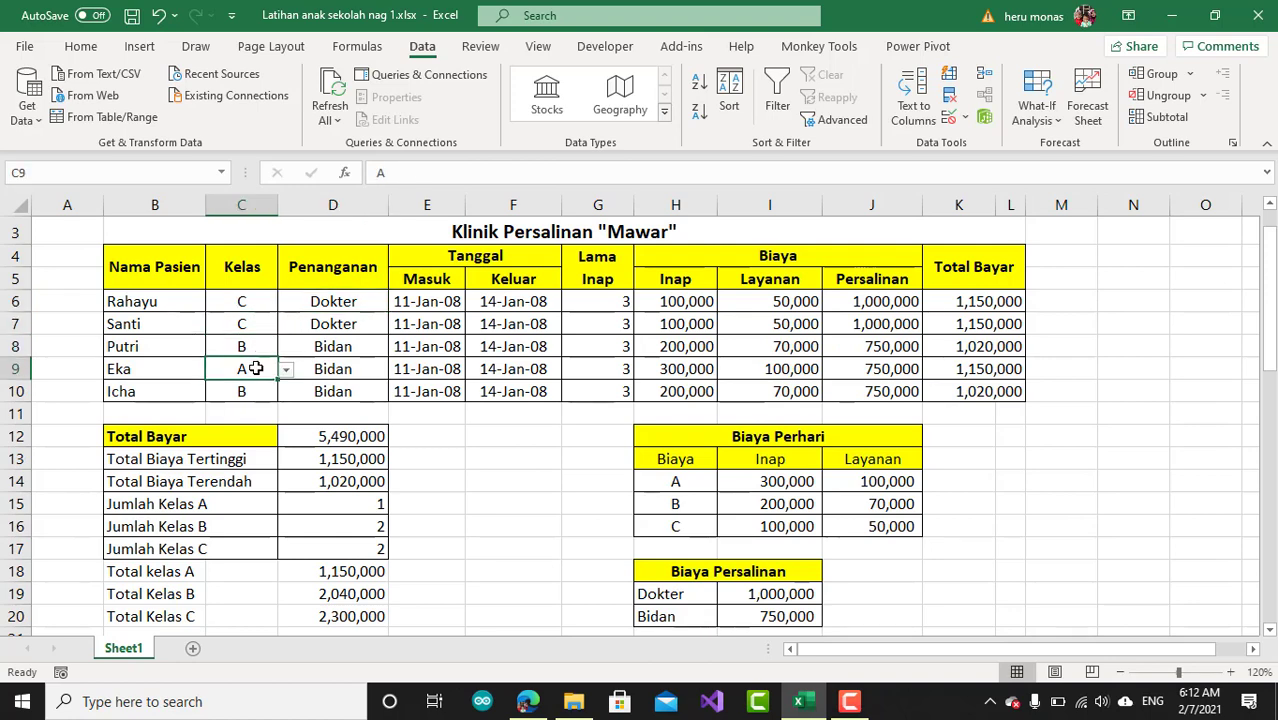
click(257, 368)
click(254, 390)
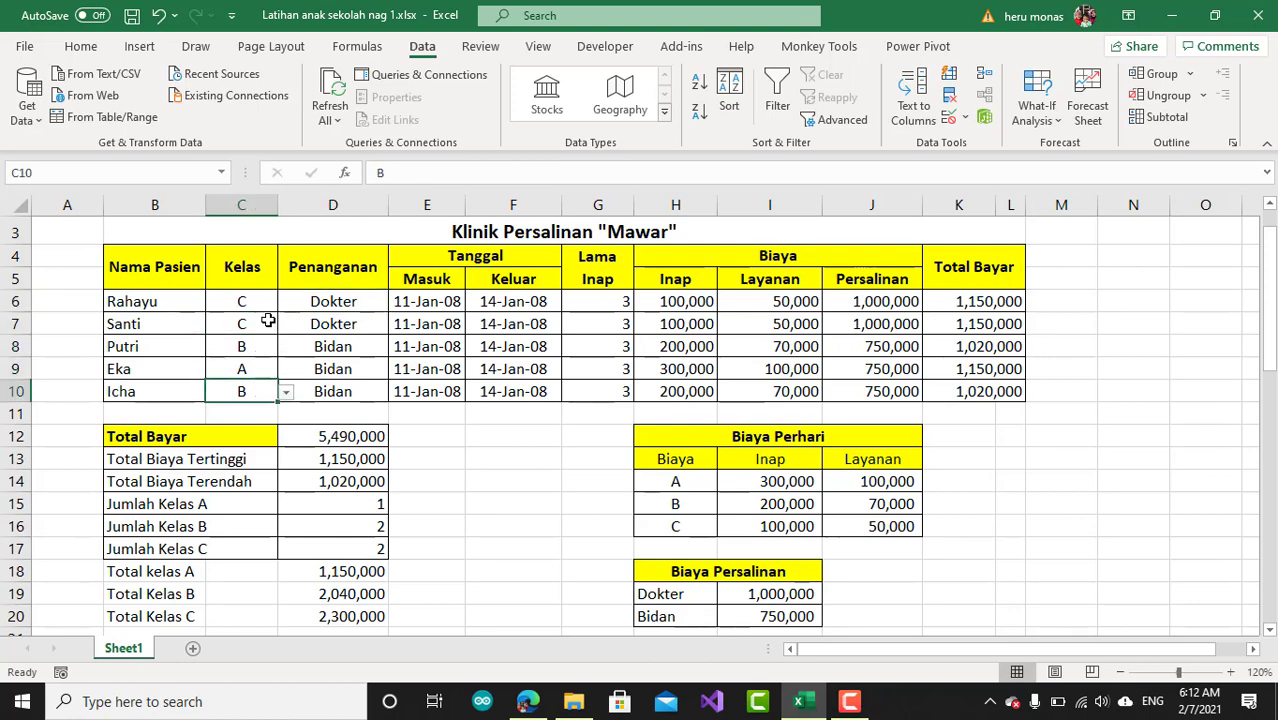
drag(267, 320, 255, 394)
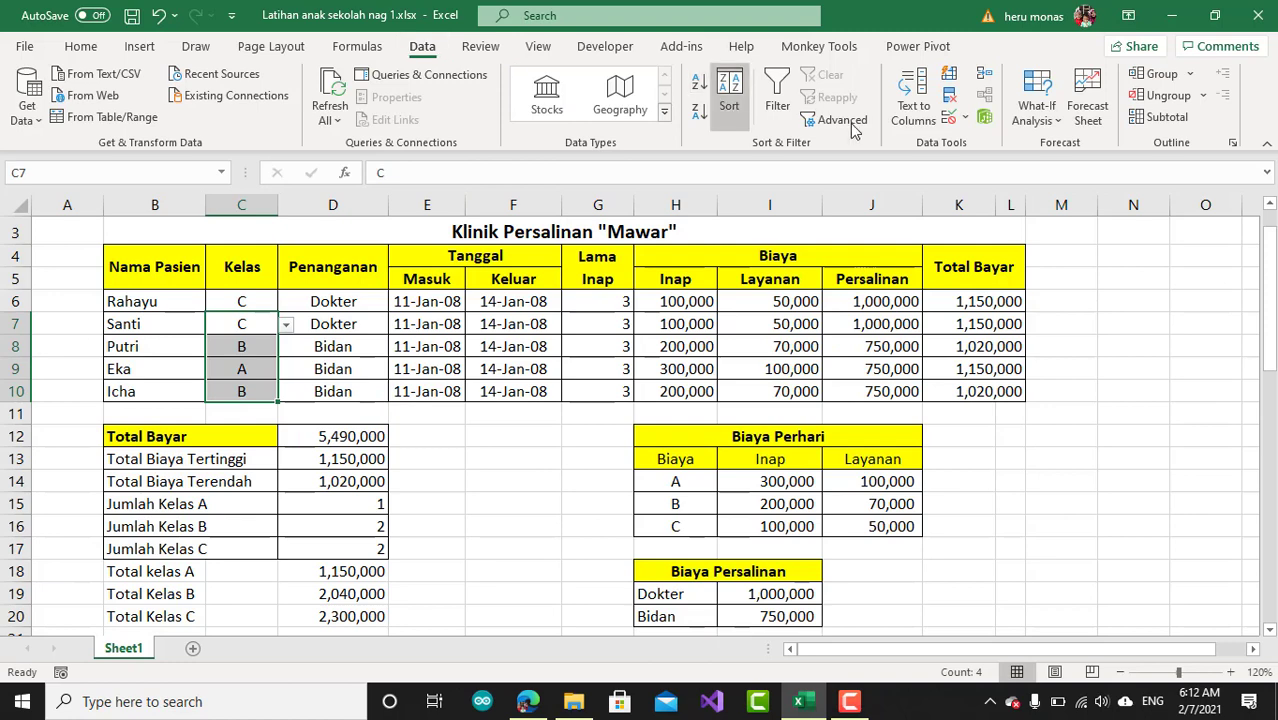
Clear all data validation from C7:C10, then confirm C8 has no dropdown.
click(966, 119)
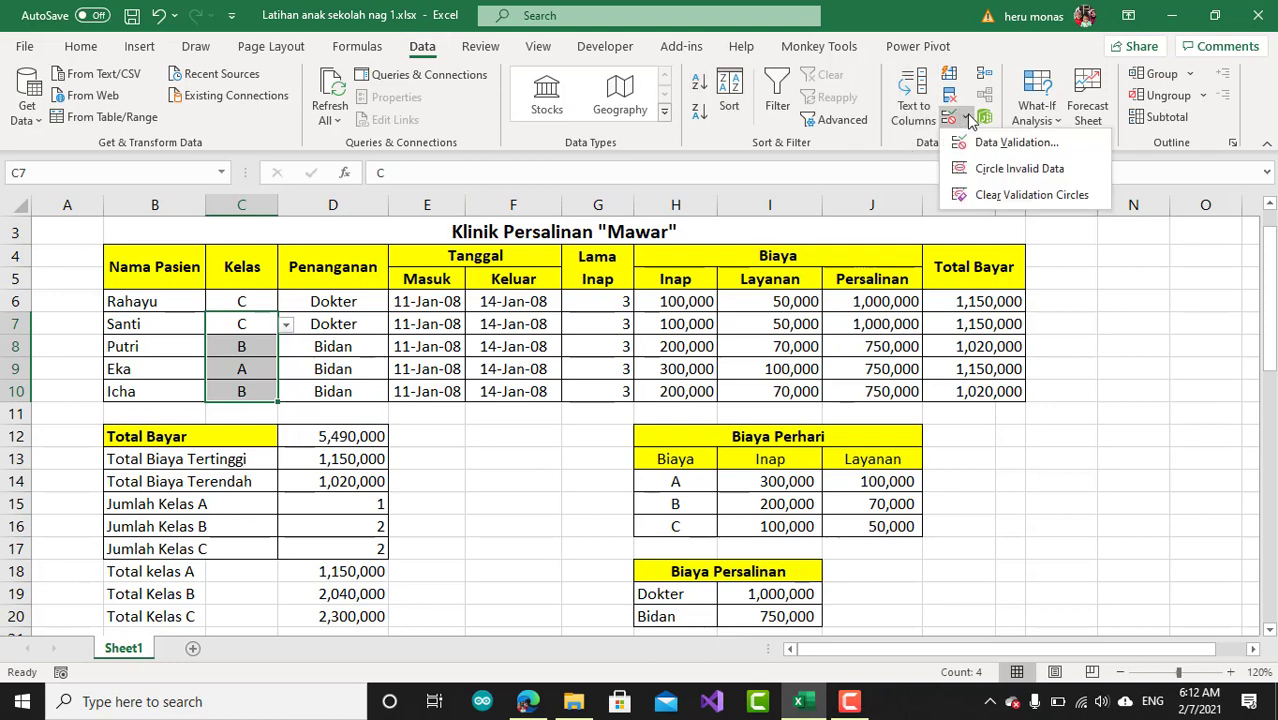
click(999, 142)
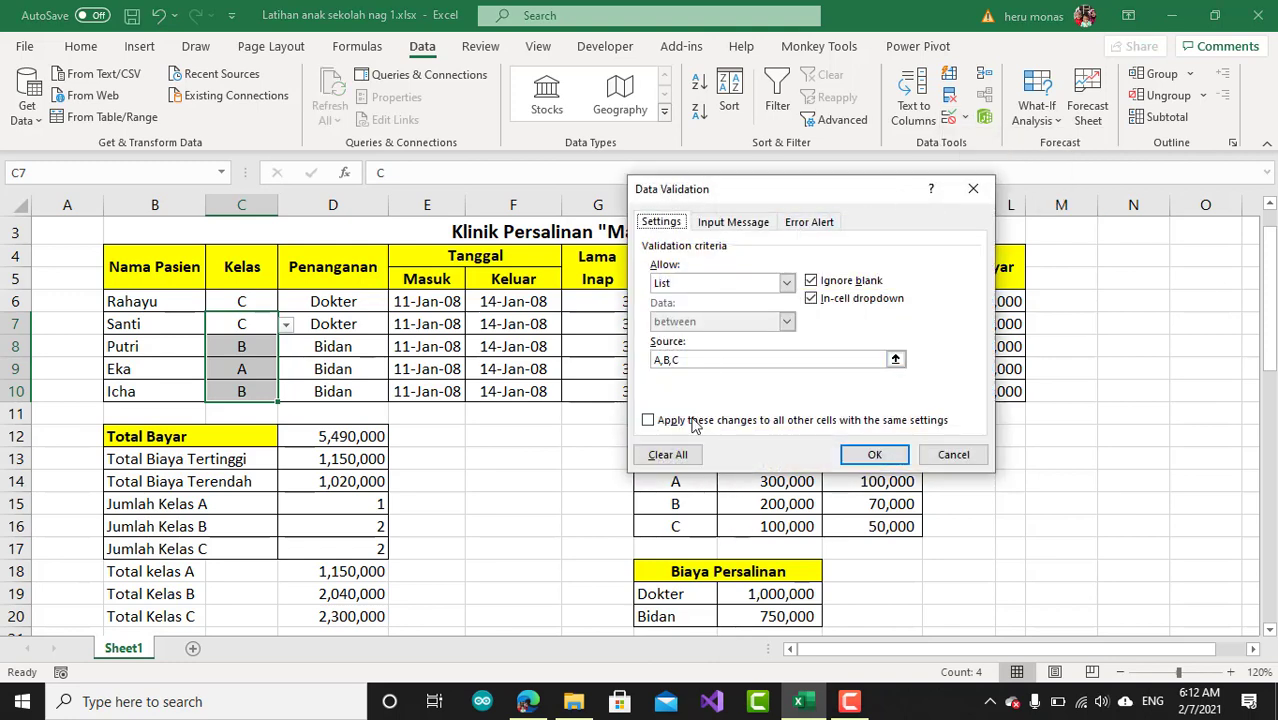
click(684, 456)
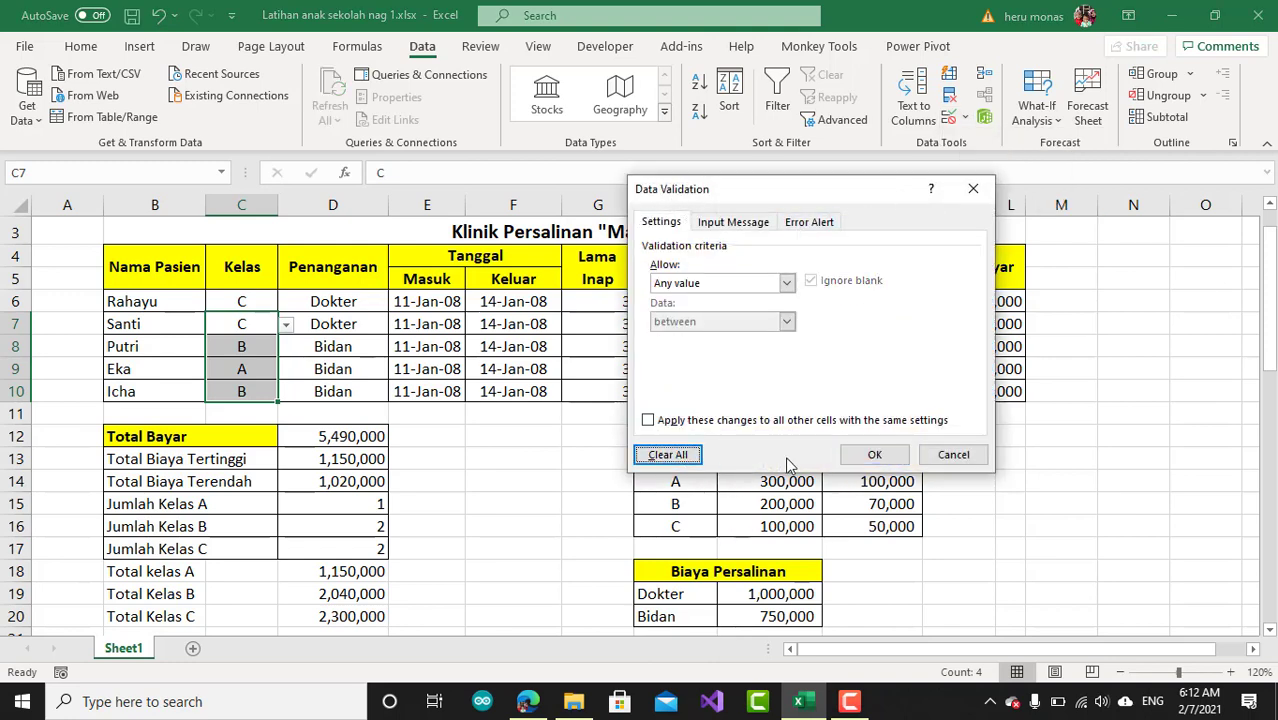
click(872, 455)
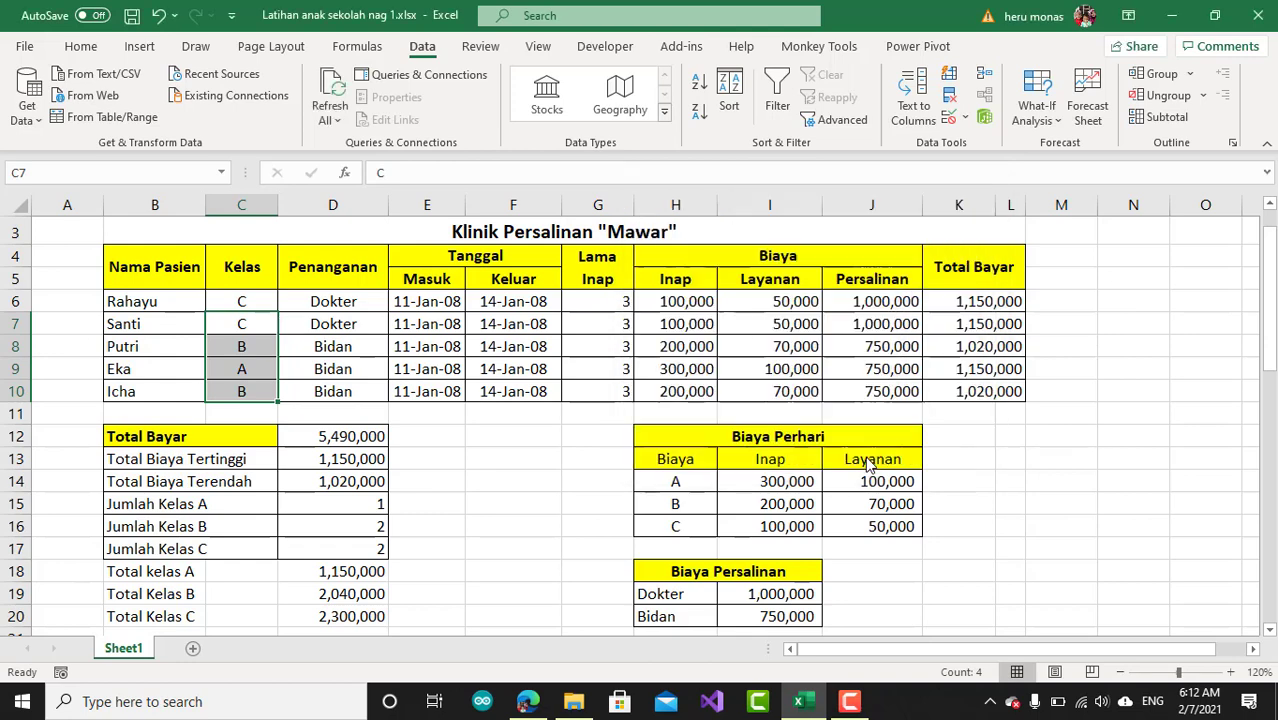
click(266, 350)
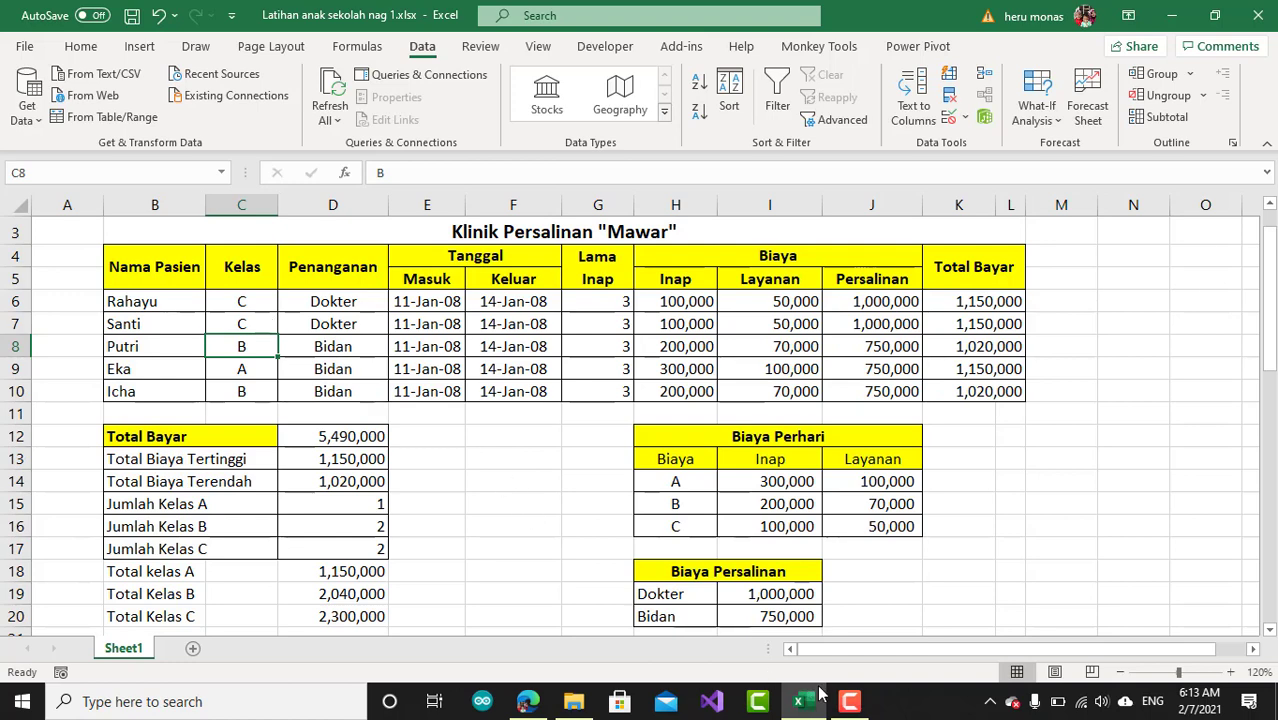
click(849, 706)
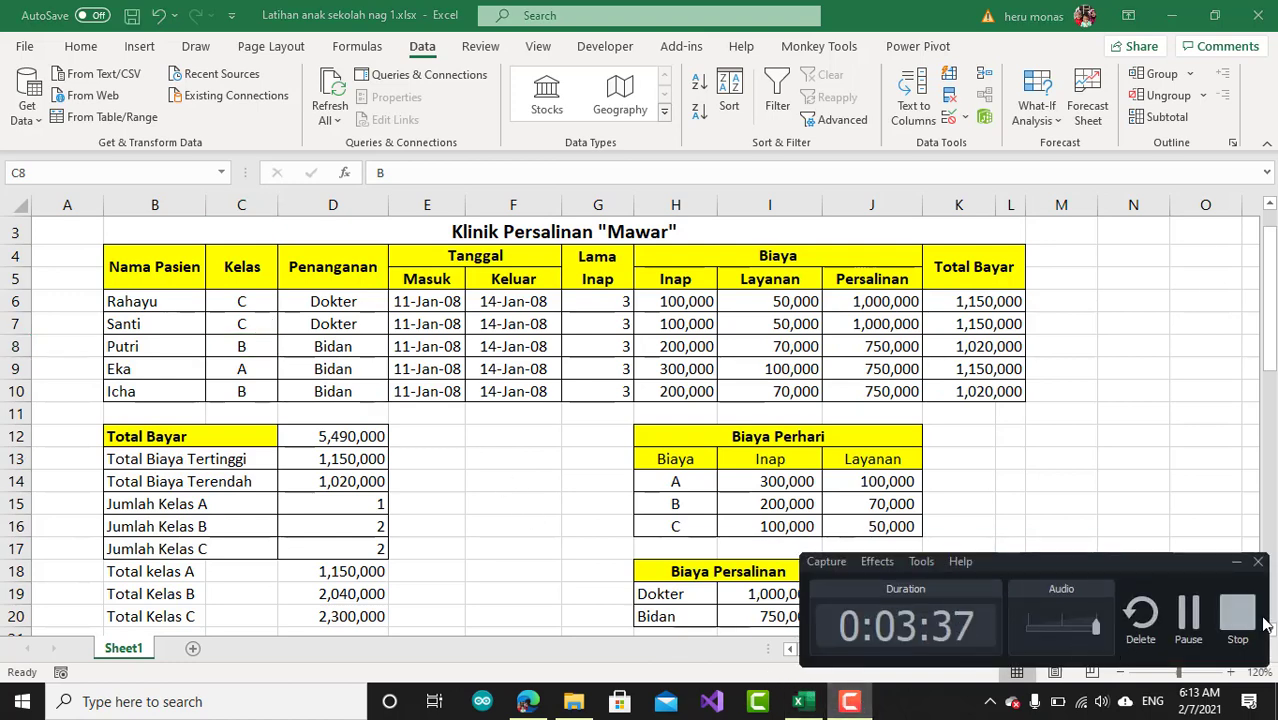
click(1250, 623)
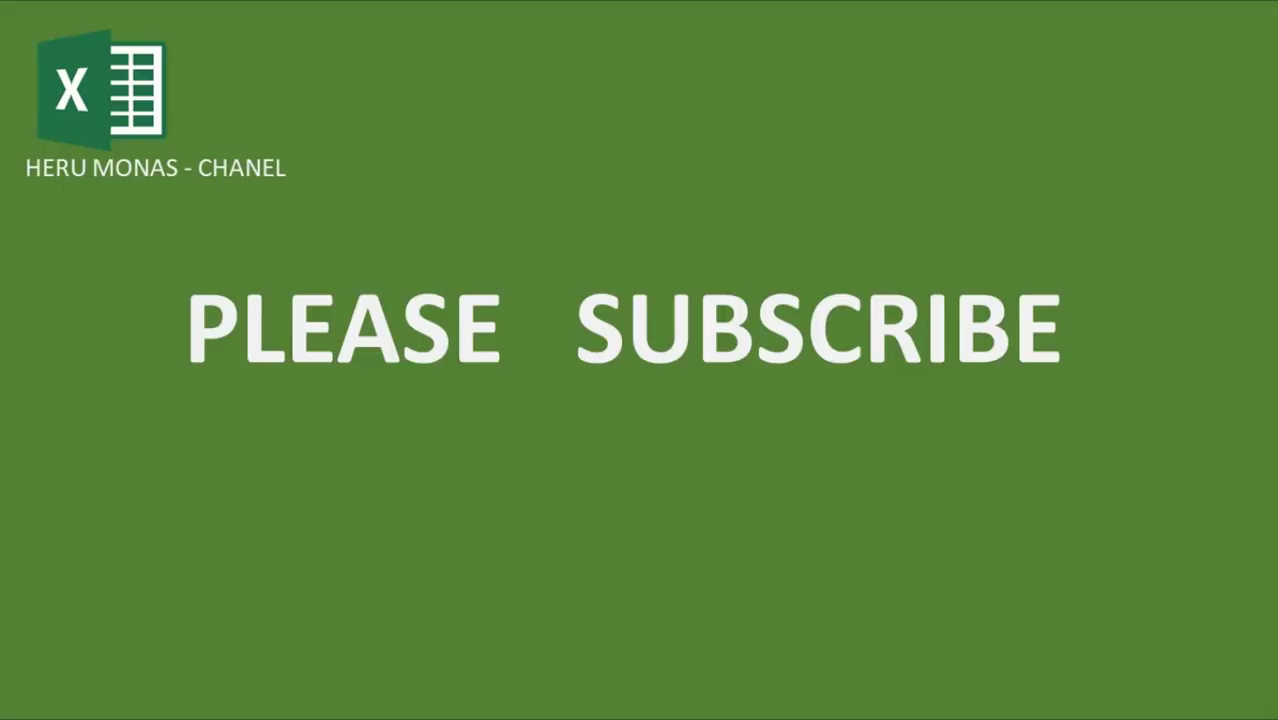